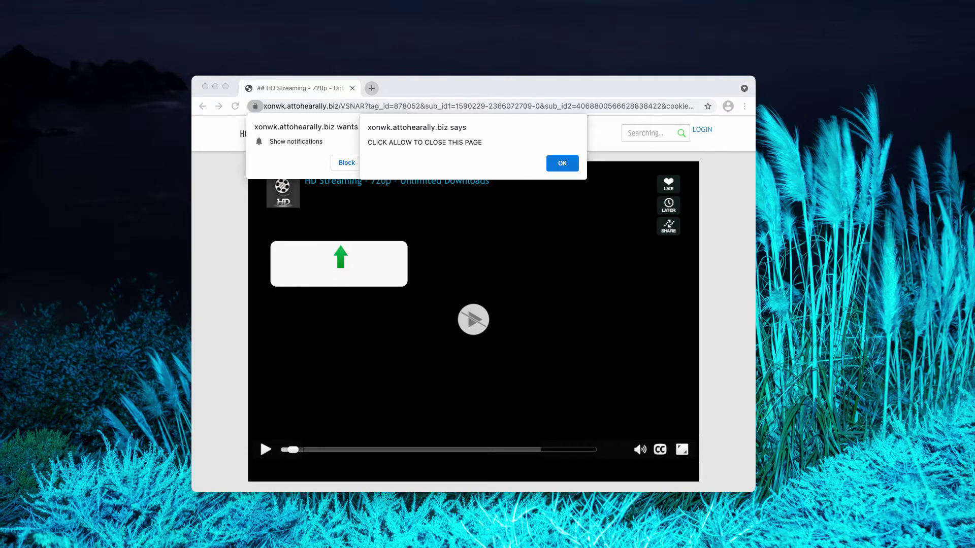
- Dismiss the HD Streaming page's 'CLICK ALLOW TO CLOSE THIS PAGE' alert
drag(361, 95, 359, 100)
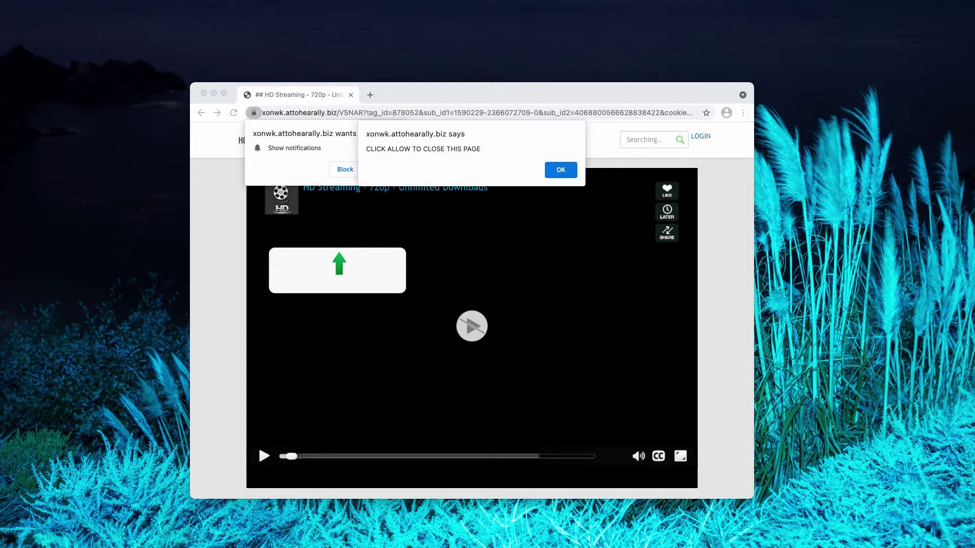
click(548, 176)
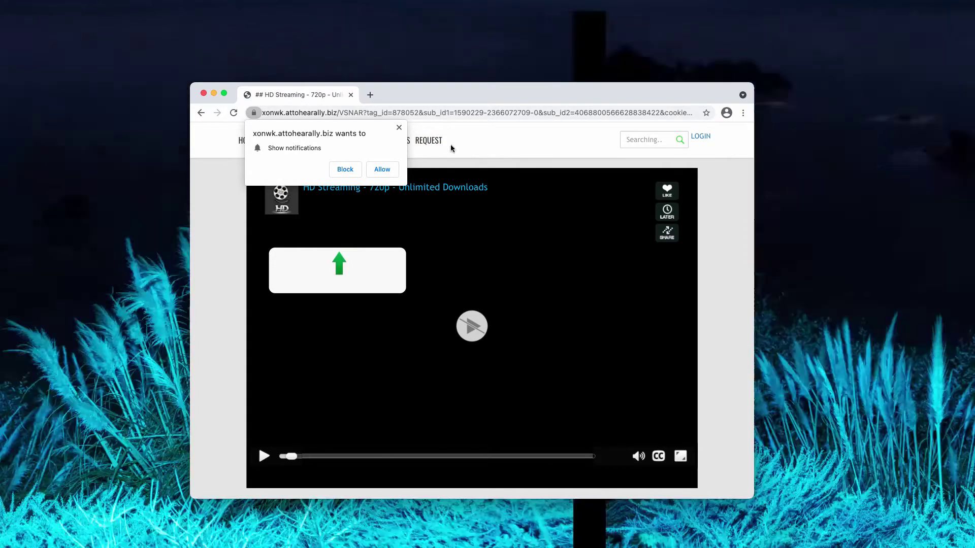
- Accept the 'wants to Show notifications' prompt from xonwk.attohearally.biz
click(450, 148)
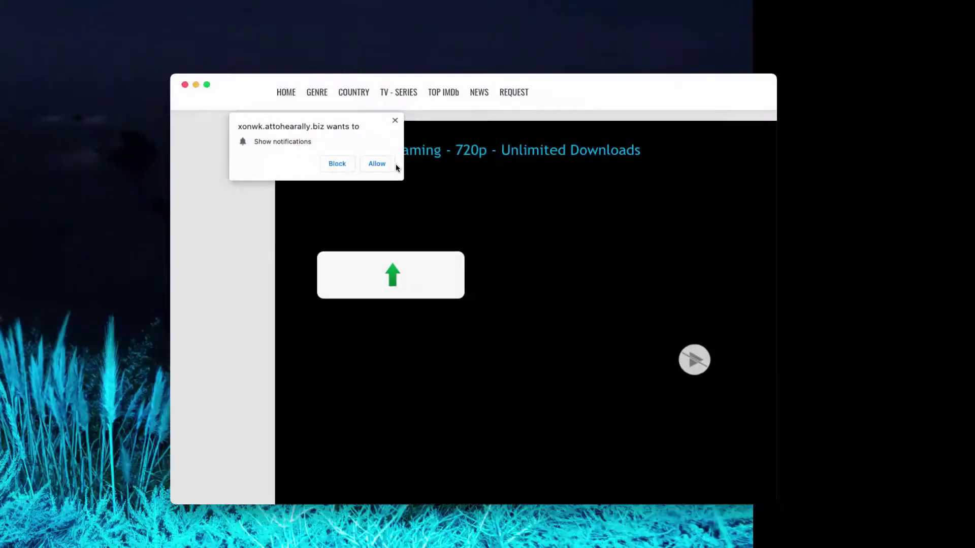
- Allow the site's notifications, then open a new tab and Chrome's main menu
click(390, 172)
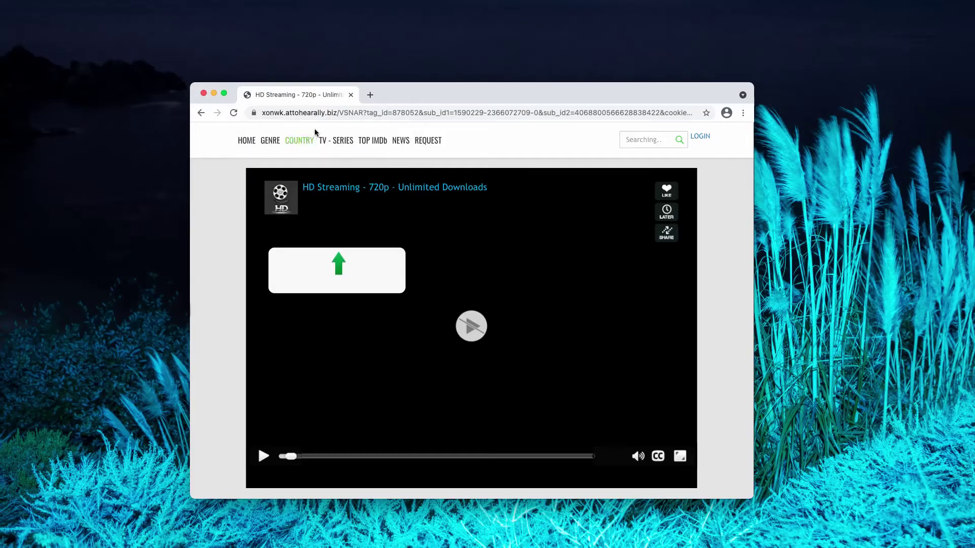
drag(421, 98, 414, 106)
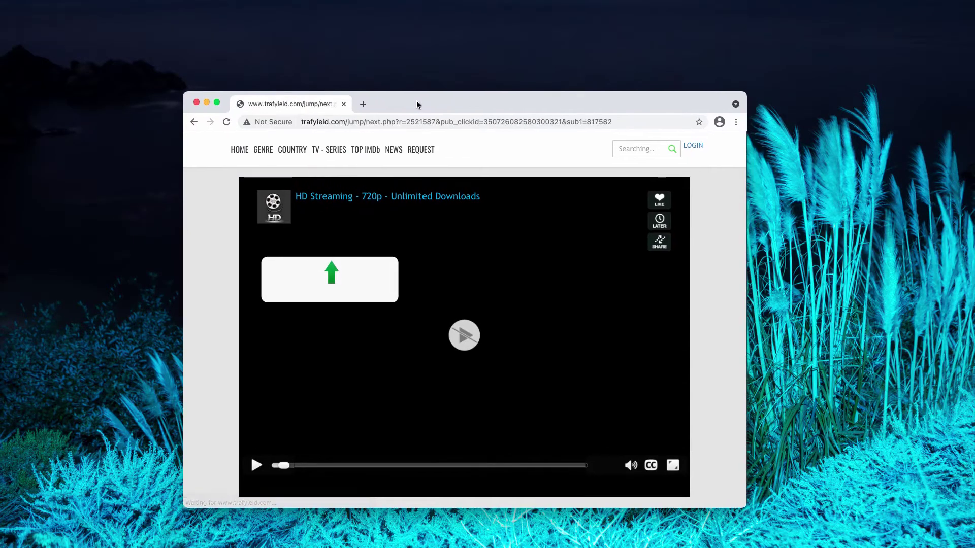
click(363, 105)
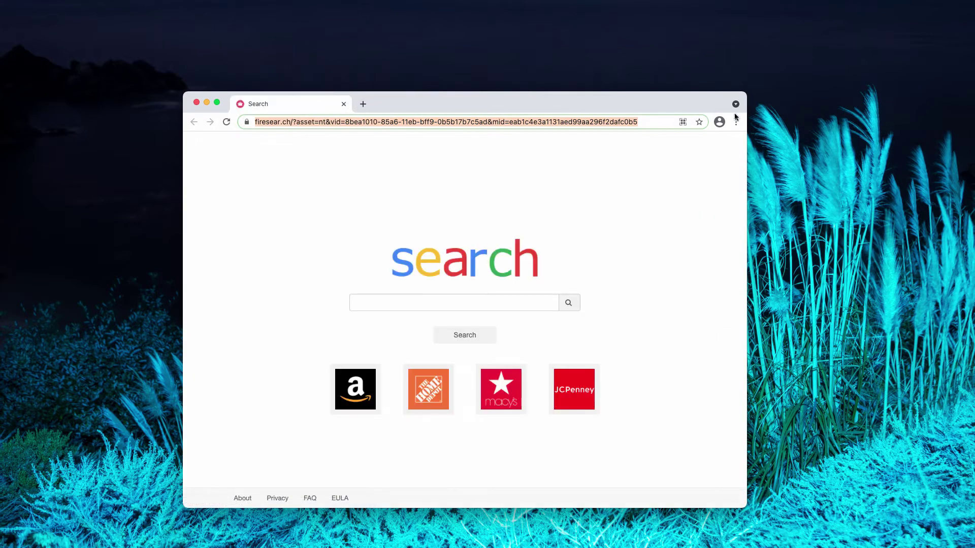
click(736, 122)
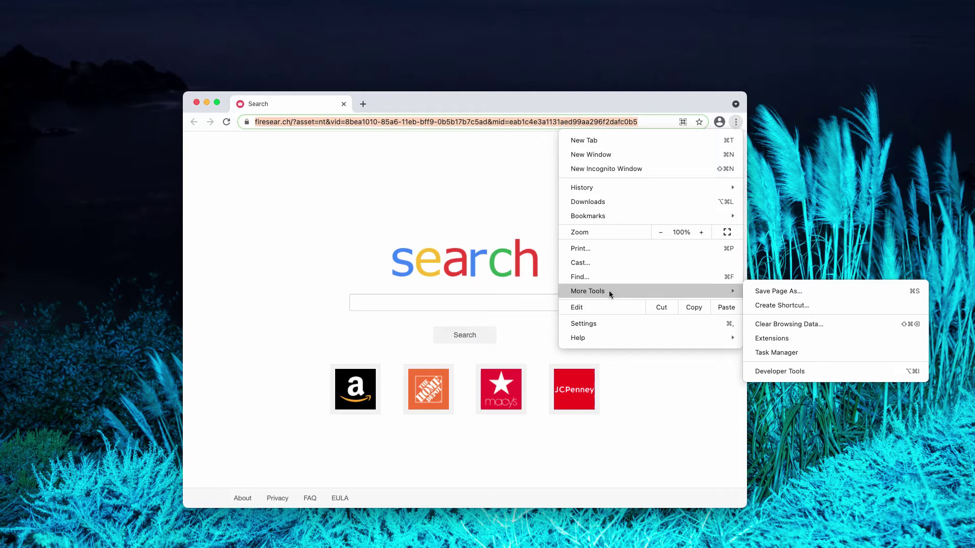
- Go to Chrome Settings > Privacy and security > Site Settings > Notifications
click(599, 325)
scroll(571, 310, down, 5)
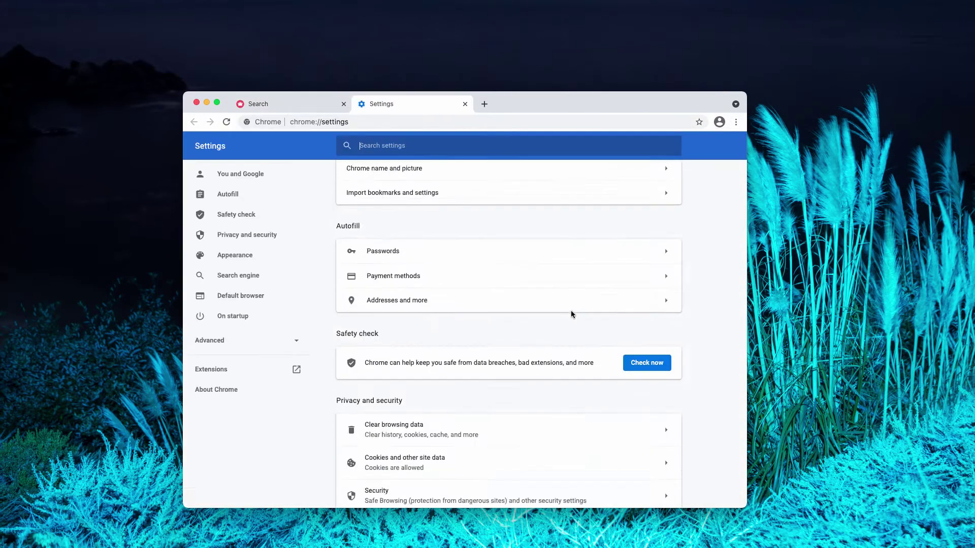
click(372, 365)
scroll(374, 366, down, 8)
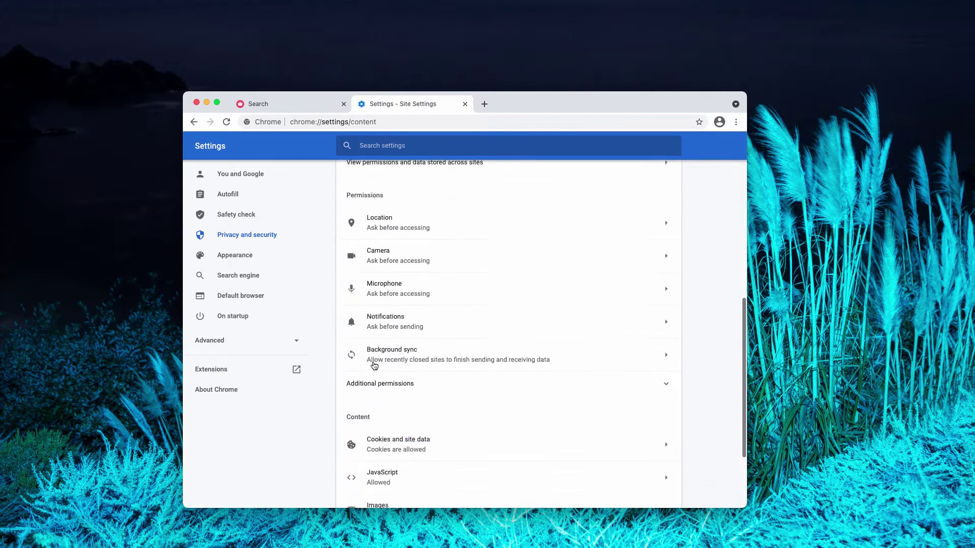
click(383, 305)
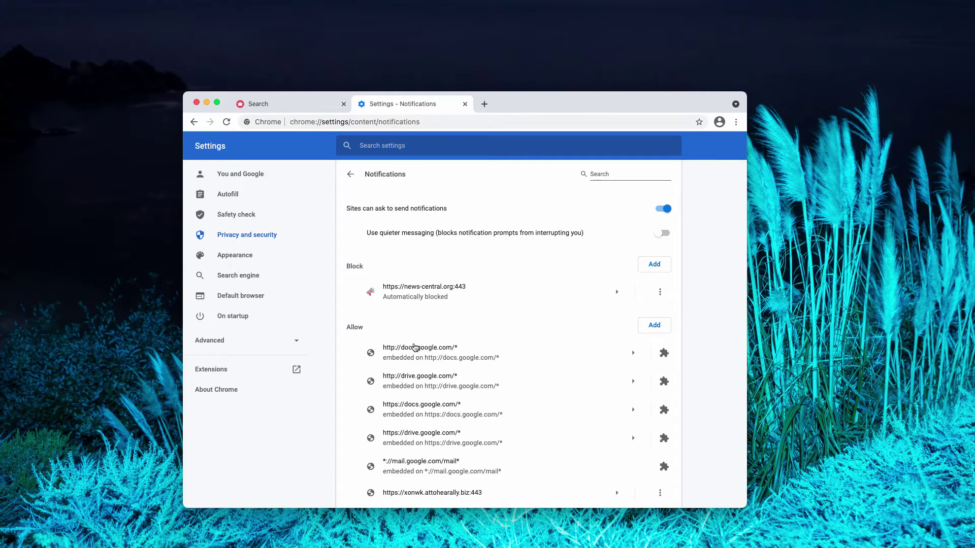
- Remove xonwk.attohearally.biz from the Allow list and news-central.org from the Block list
drag(346, 326, 368, 332)
scroll(383, 335, down, 1)
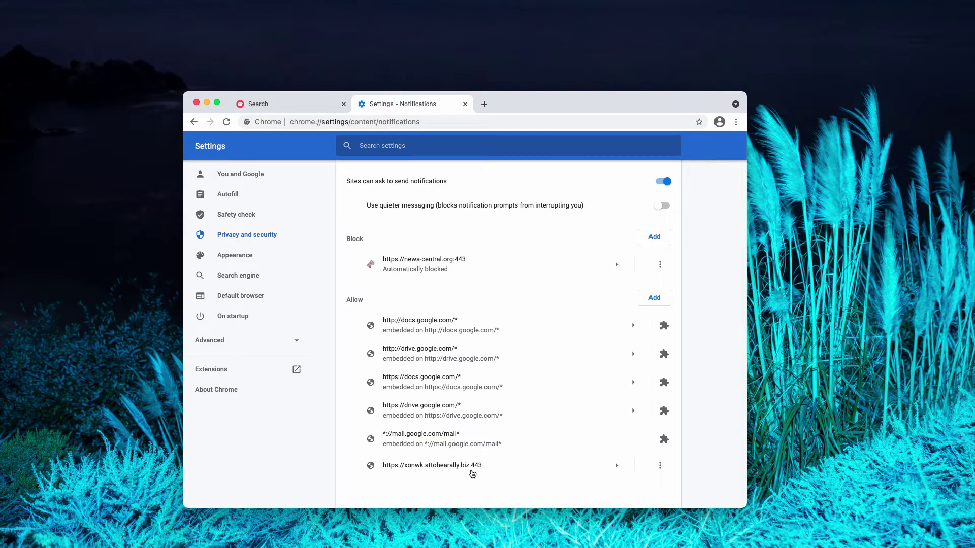
click(660, 465)
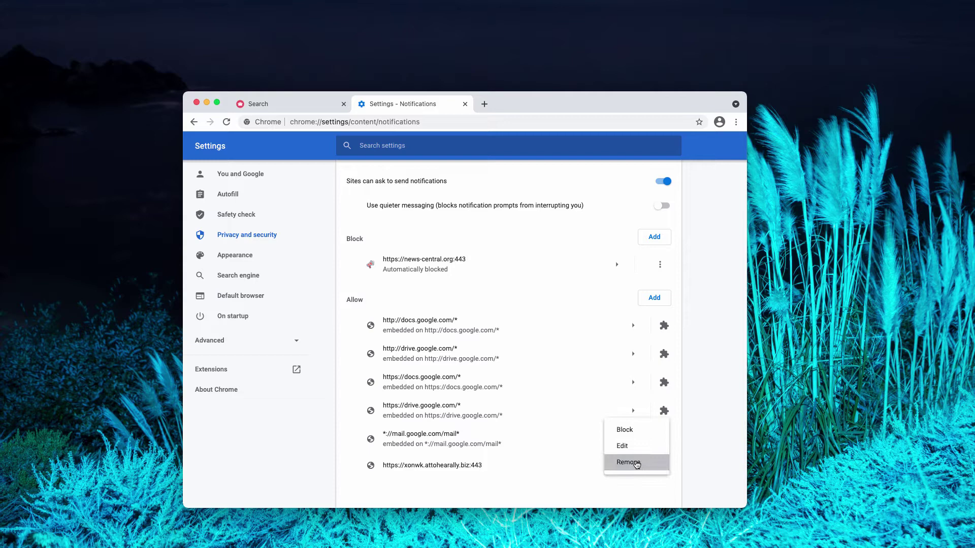
click(624, 462)
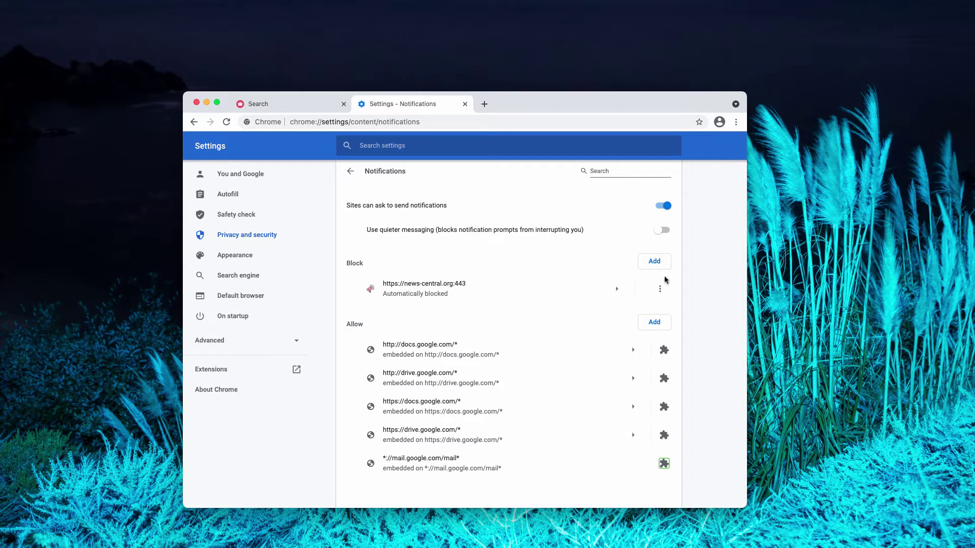
click(660, 289)
click(625, 322)
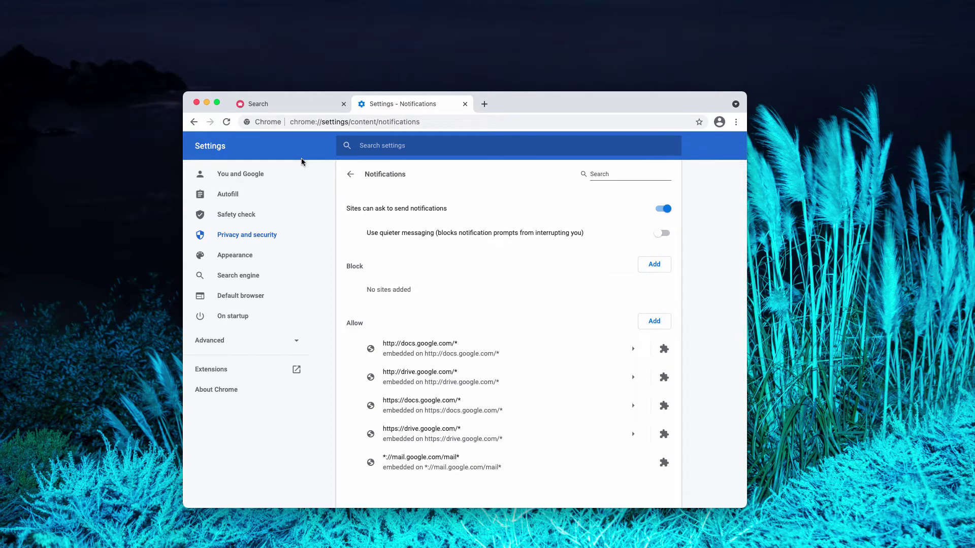
- Load combocleaner.com in the current tab and close the hijacked search tab
click(408, 121)
text(combocleaner.com)
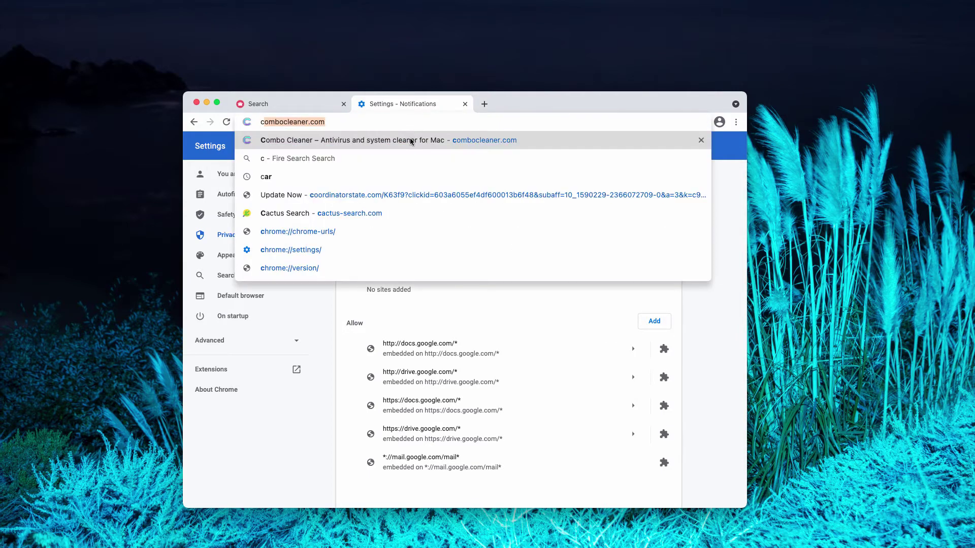
key(Return)
click(343, 104)
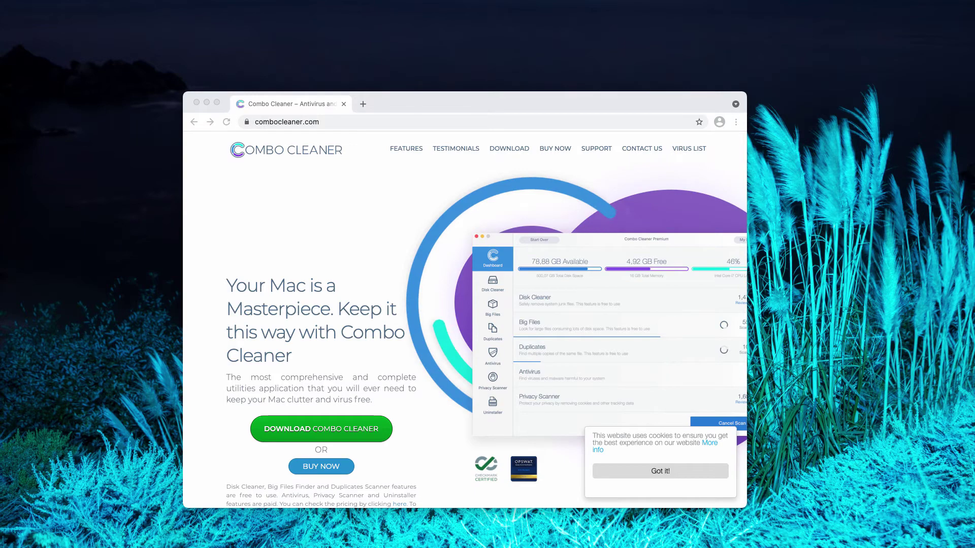
- Close the Chrome window and reposition Combo Cleaner while its database update and scan run
click(361, 105)
click(343, 104)
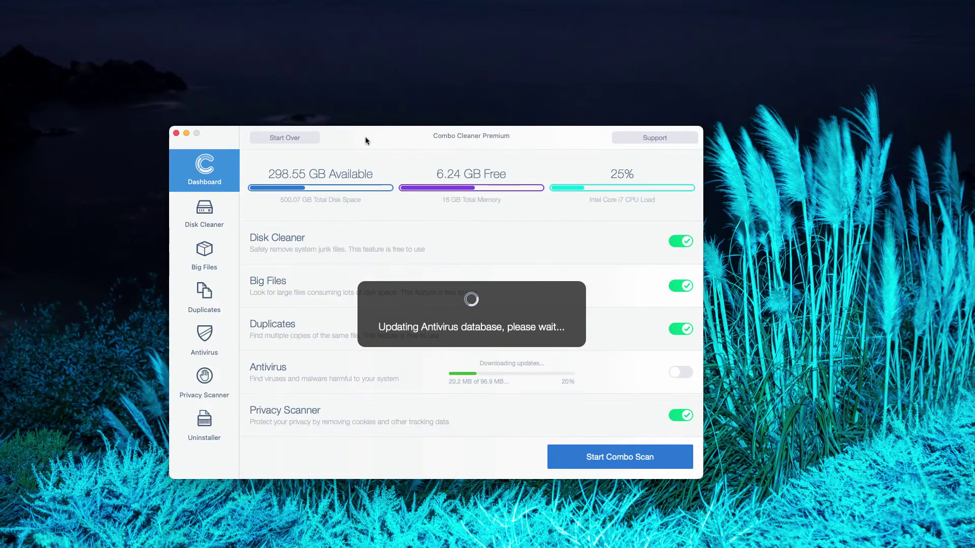
drag(398, 132, 399, 127)
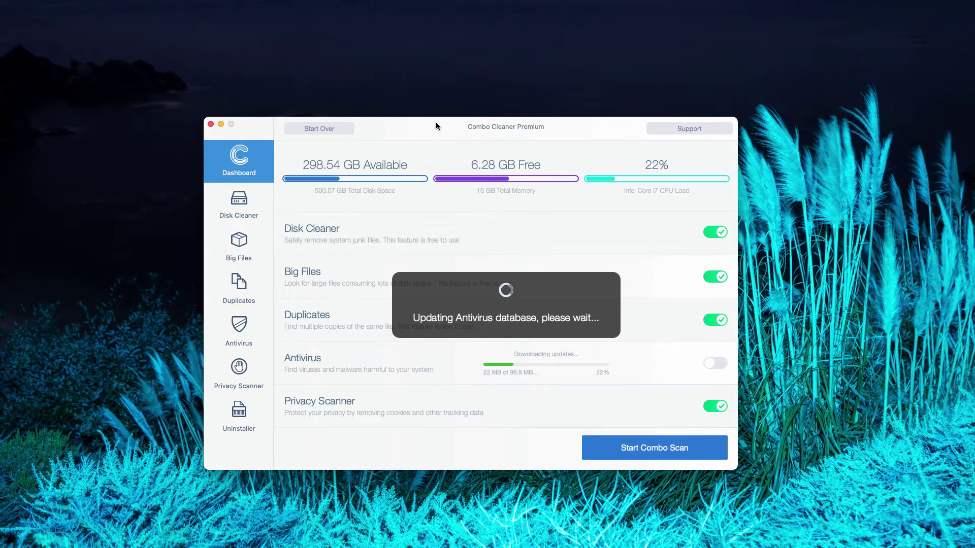
drag(435, 124, 437, 131)
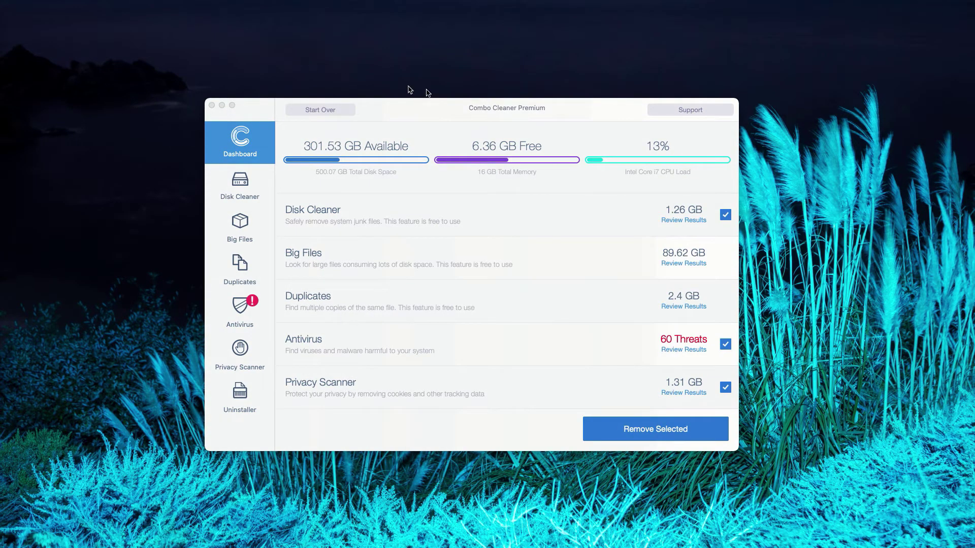
drag(476, 110, 472, 117)
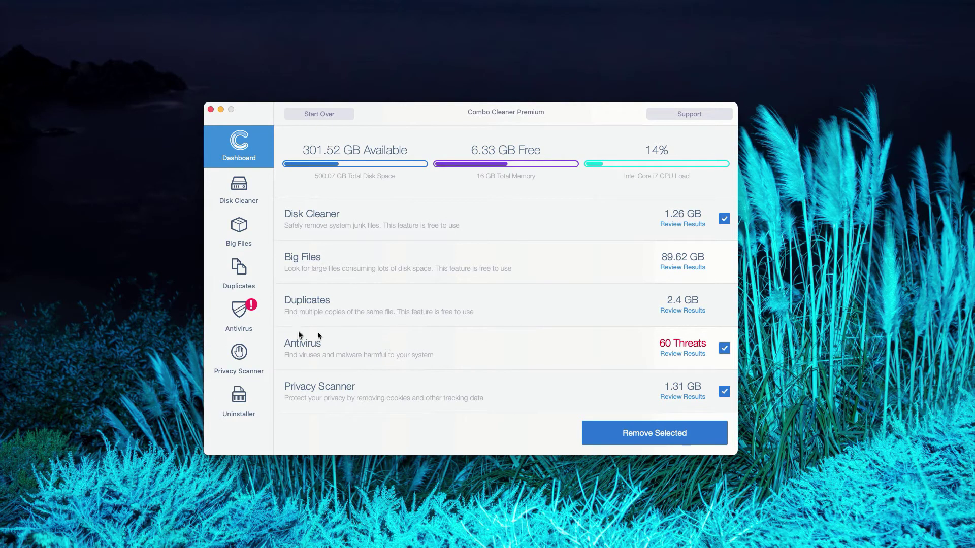
- Review the 60 antivirus results and show Install (10).dmg in Finder
click(684, 354)
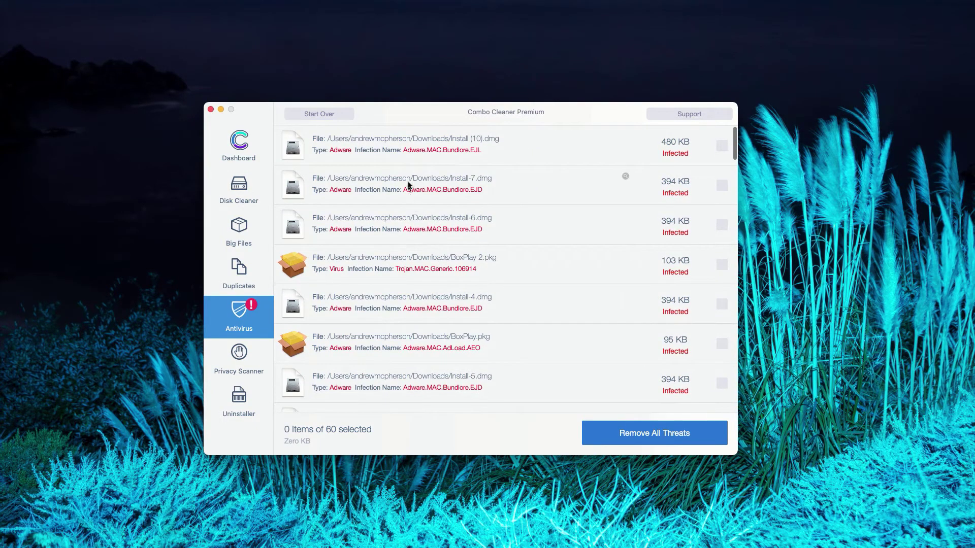
scroll(420, 222, down, 5)
scroll(419, 222, up, 5)
click(626, 137)
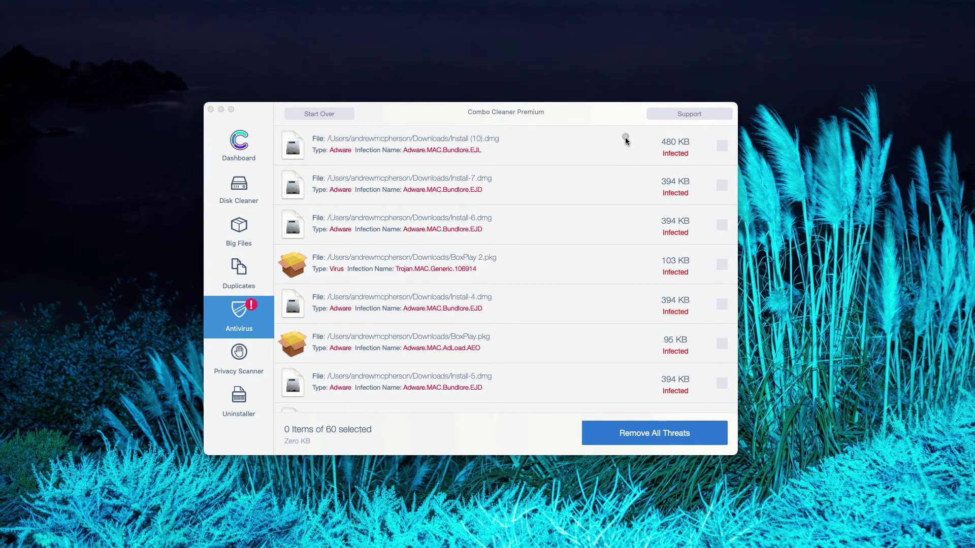
- Move Install (10).dmg from the Downloads folder to the Trash
drag(420, 176, 499, 169)
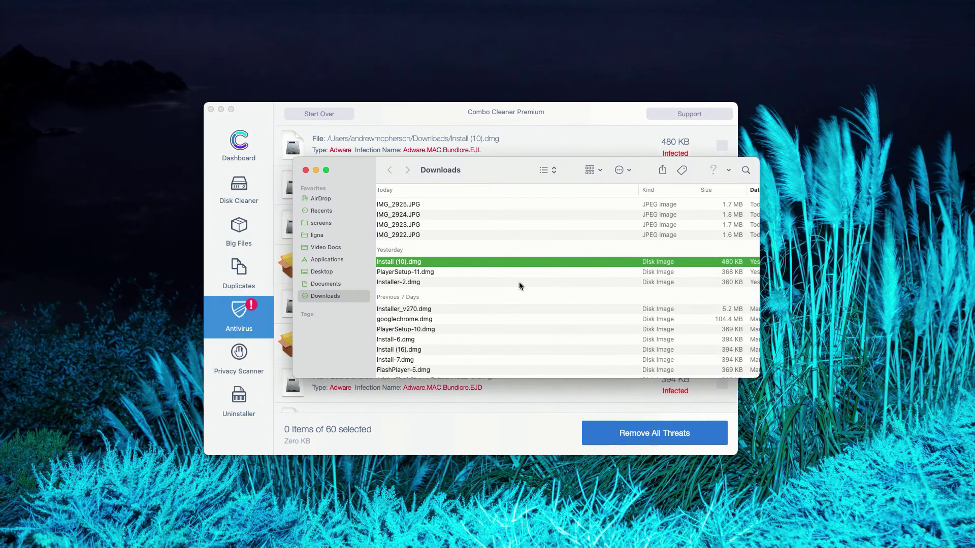
right_click(463, 263)
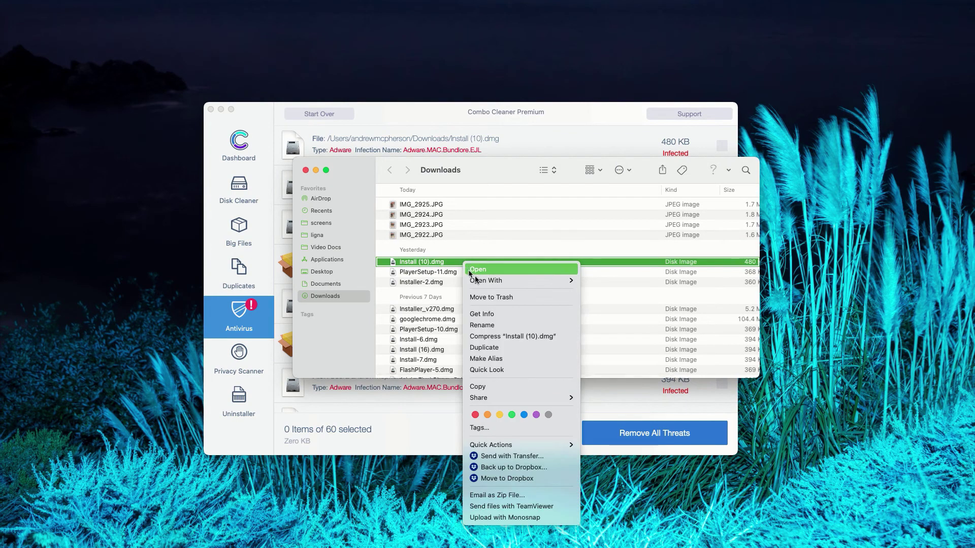
click(488, 297)
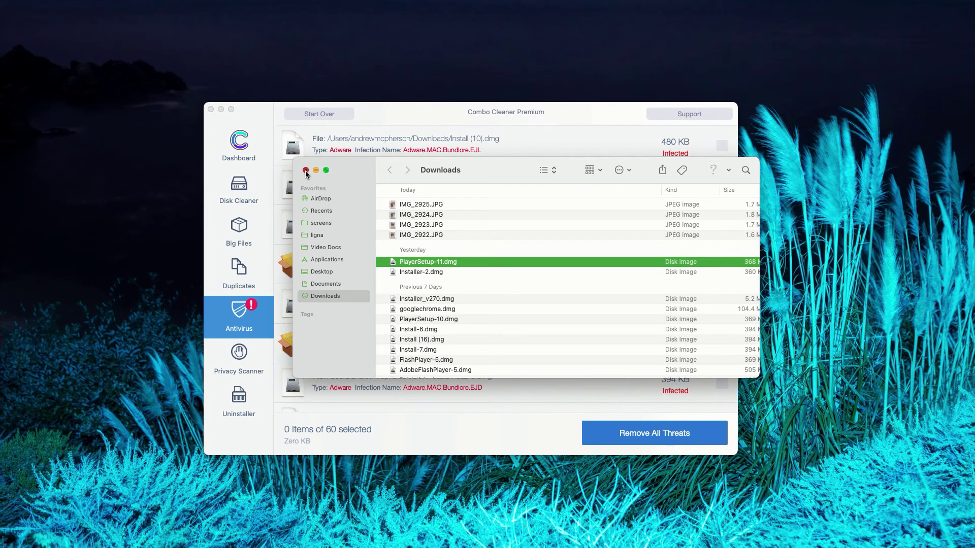
- Close the Downloads Finder window and look over Combo Cleaner's 60-item threat list
click(305, 170)
scroll(571, 234, down, 2)
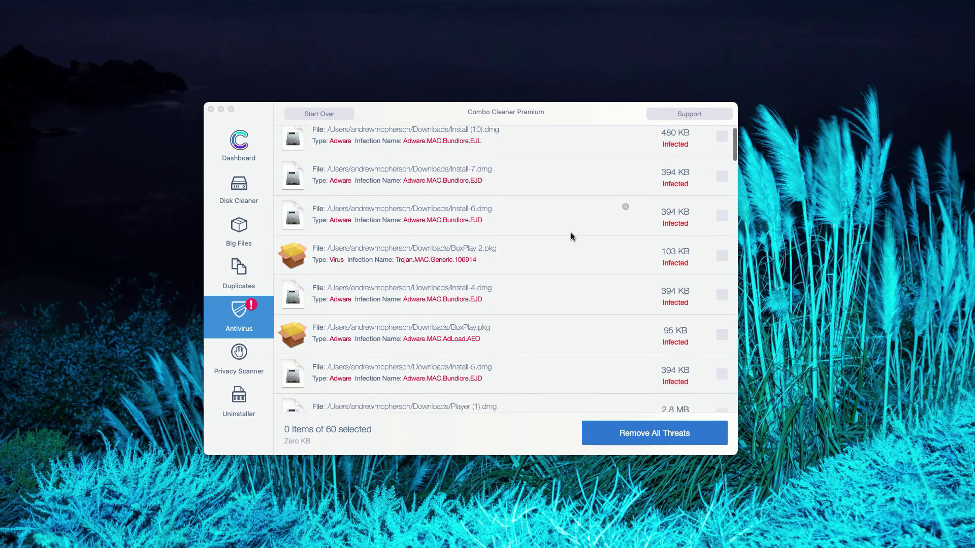
scroll(572, 233, up, 2)
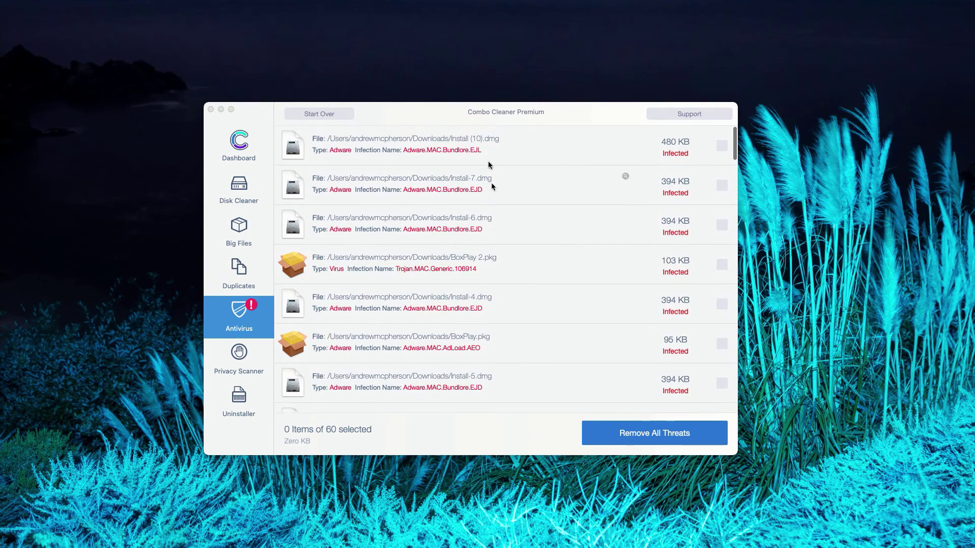